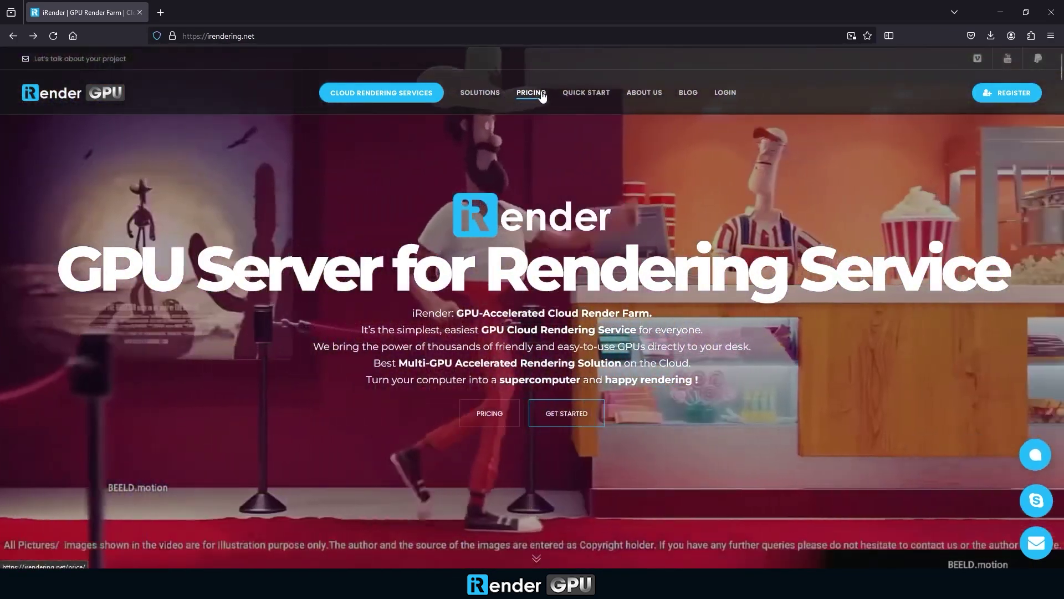
- Open the iRender pricing page and scroll into the GPU server plans
left_click(542, 95)
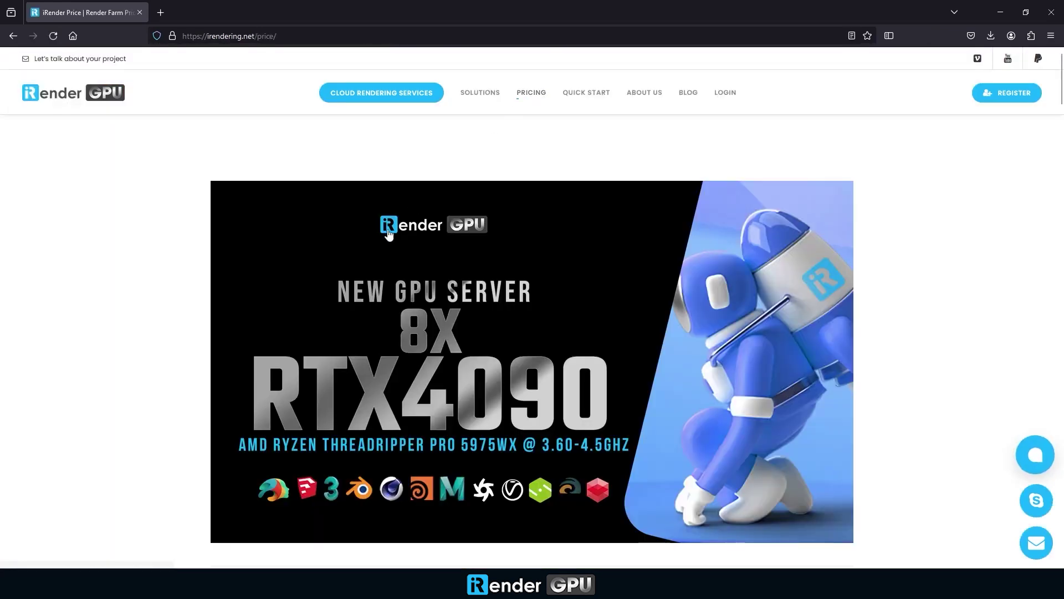
scroll(573, 363, "down", 6)
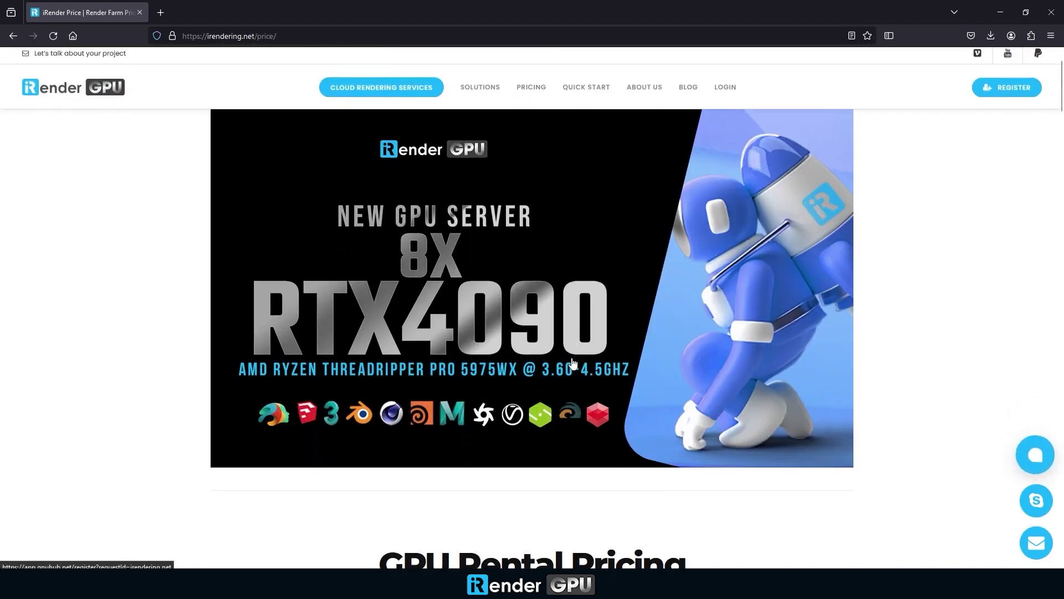
scroll(298, 356, "down", 4)
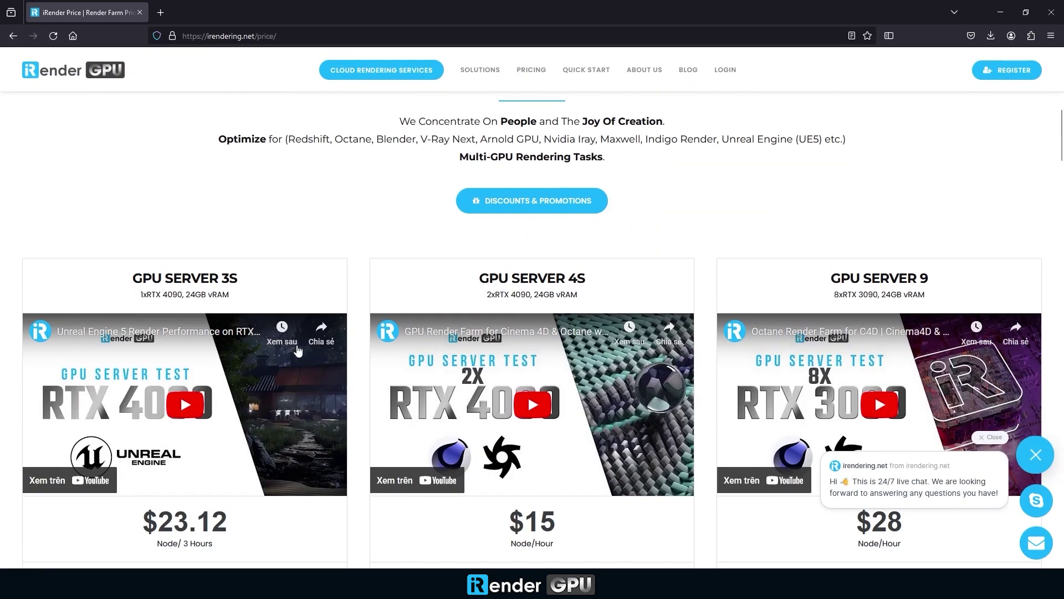
scroll(297, 355, "down", 2)
- Dismiss the live-chat popup and scroll to the 8x RTX 4090 GPU Server 9S at $52
left_click(1036, 455)
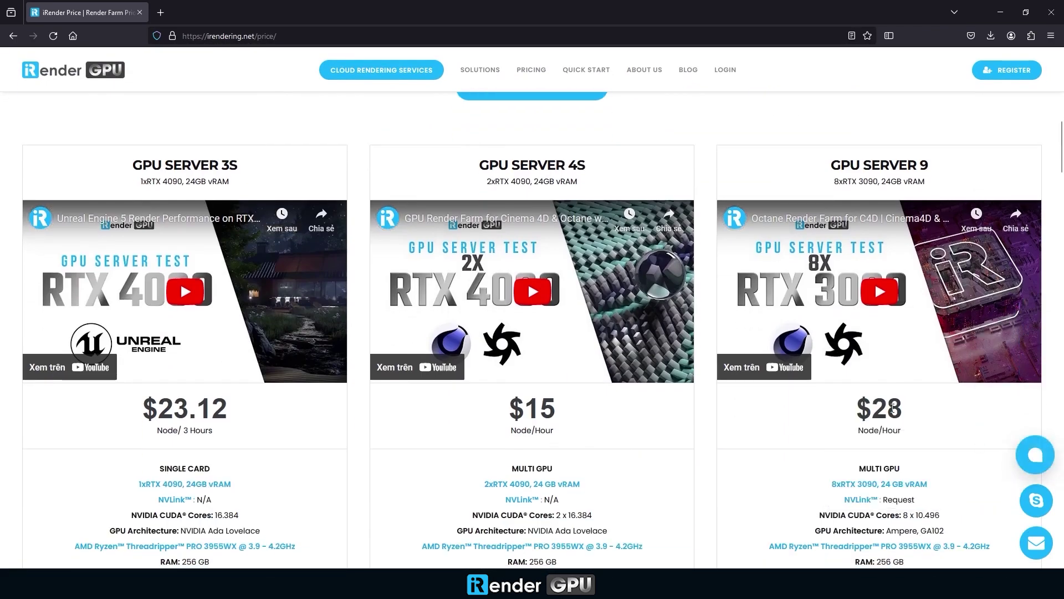
scroll(434, 399, "down", 2)
scroll(434, 399, "down", 2)
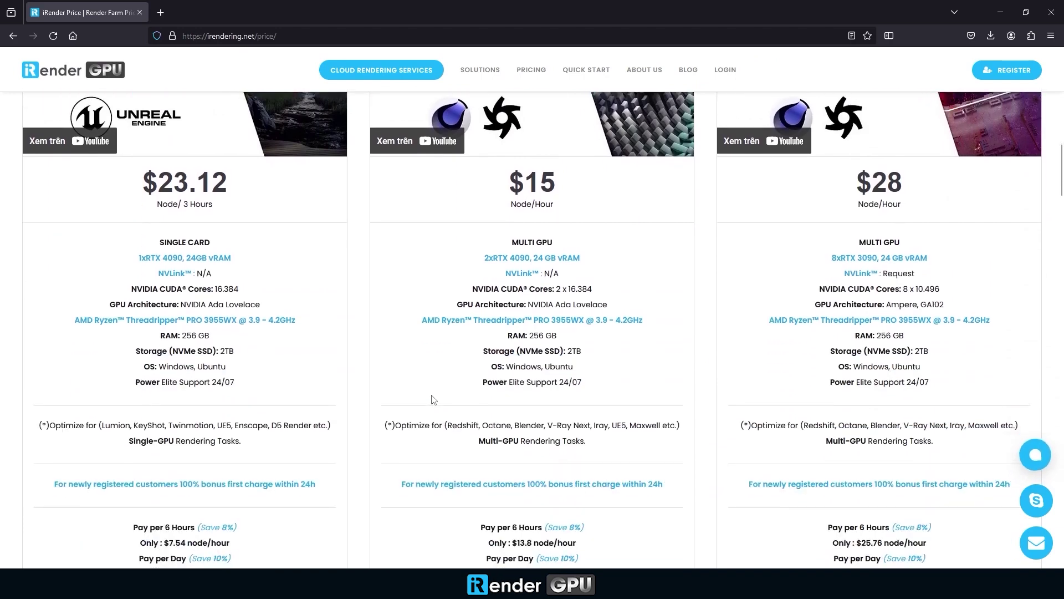
scroll(434, 399, "down", 2)
scroll(434, 397, "down", 2)
scroll(434, 394, "down", 2)
scroll(434, 395, "down", 3)
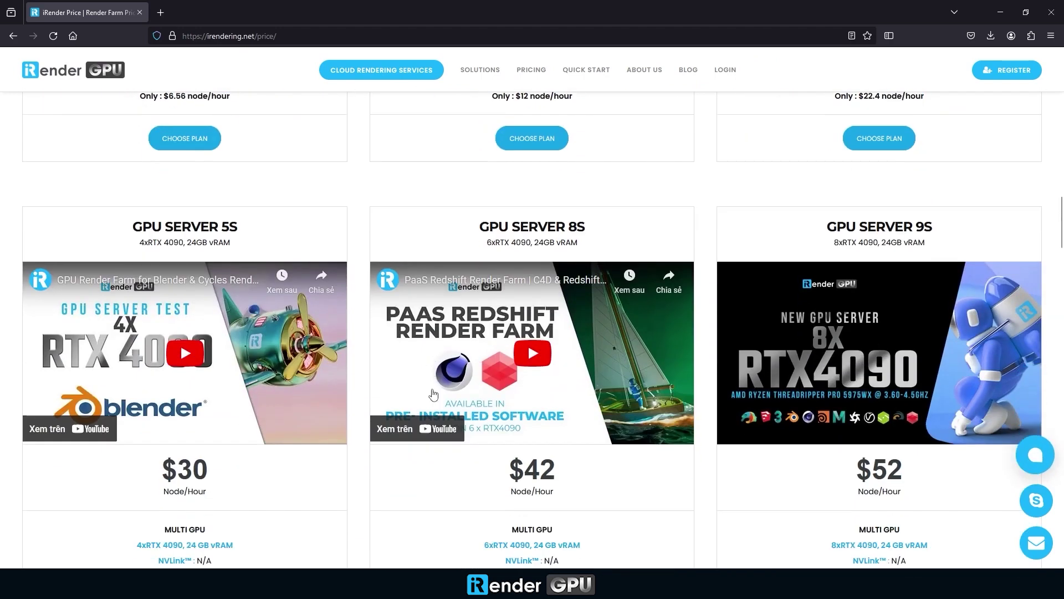
scroll(434, 395, "down", 2)
scroll(433, 360, "down", 3)
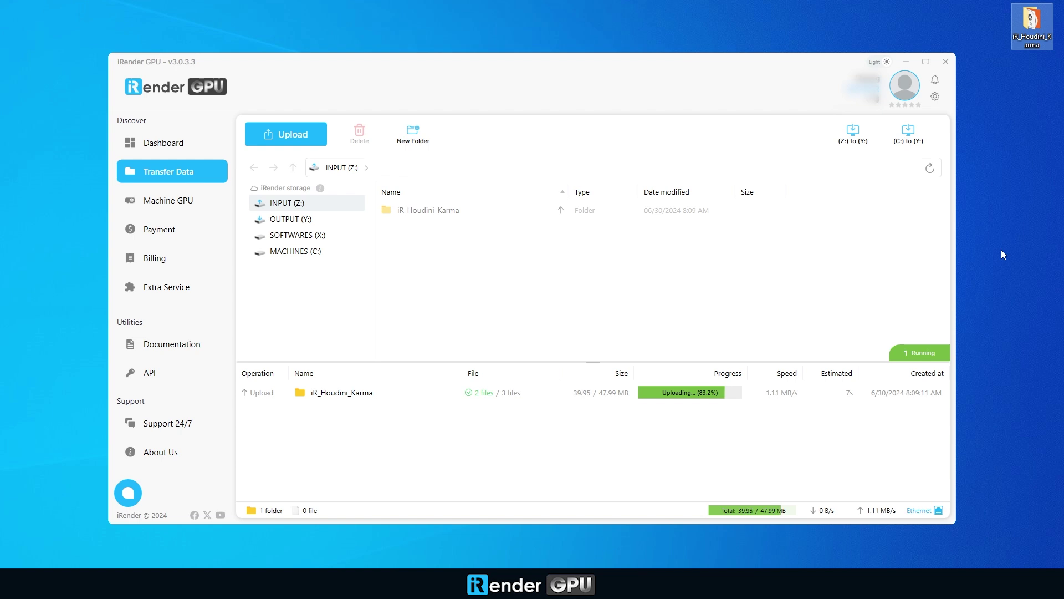
- From Machine GPU, create a 9S 8x RTX 4090 Windows 10 machine named 'Houdini+Karma'
left_click(166, 200)
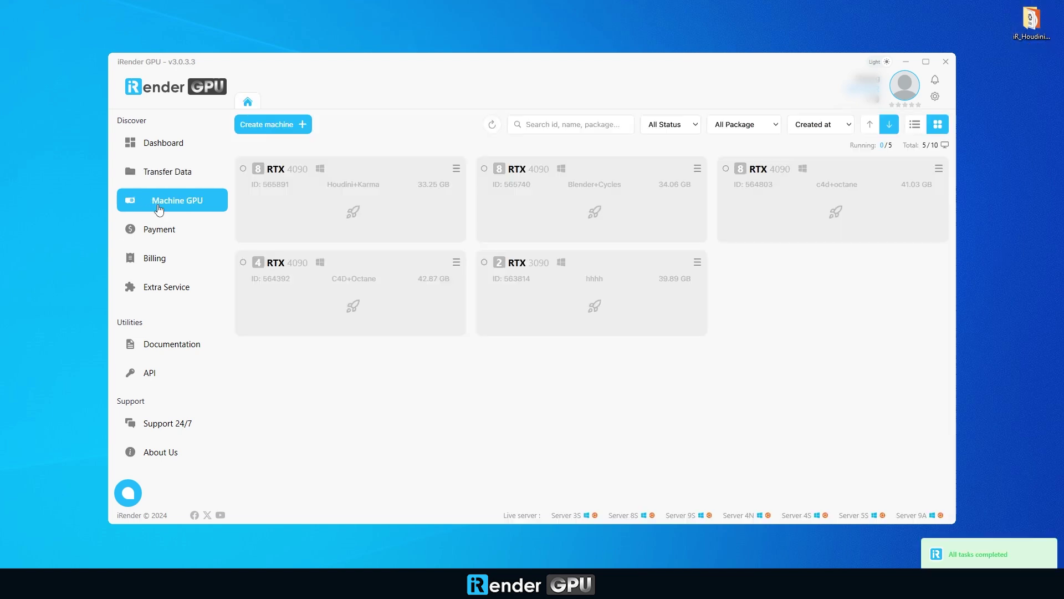
left_click(252, 133)
left_click(531, 456)
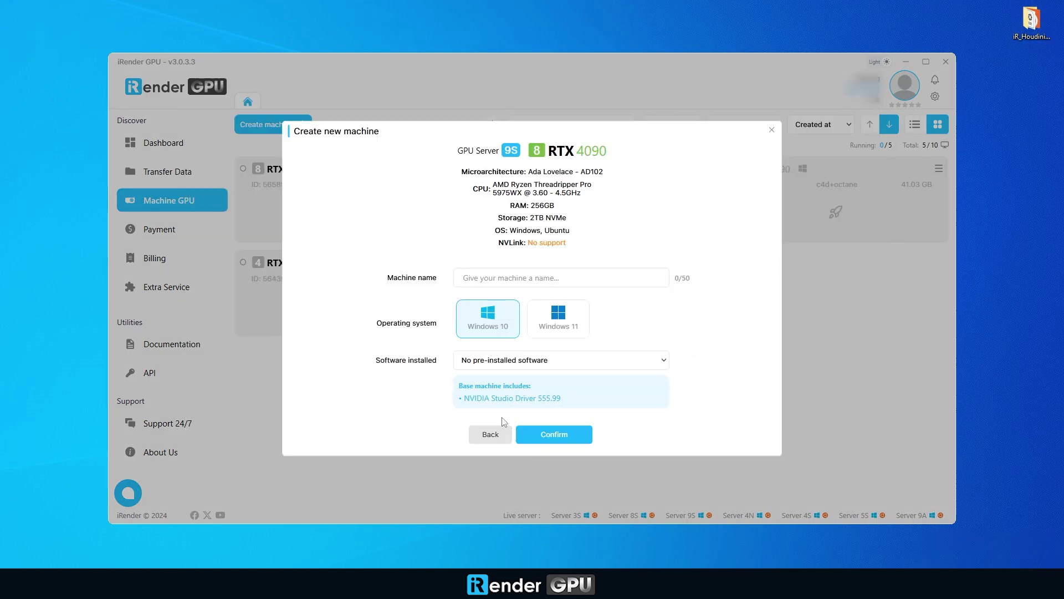
left_click(533, 277)
type("Houdini+Karma")
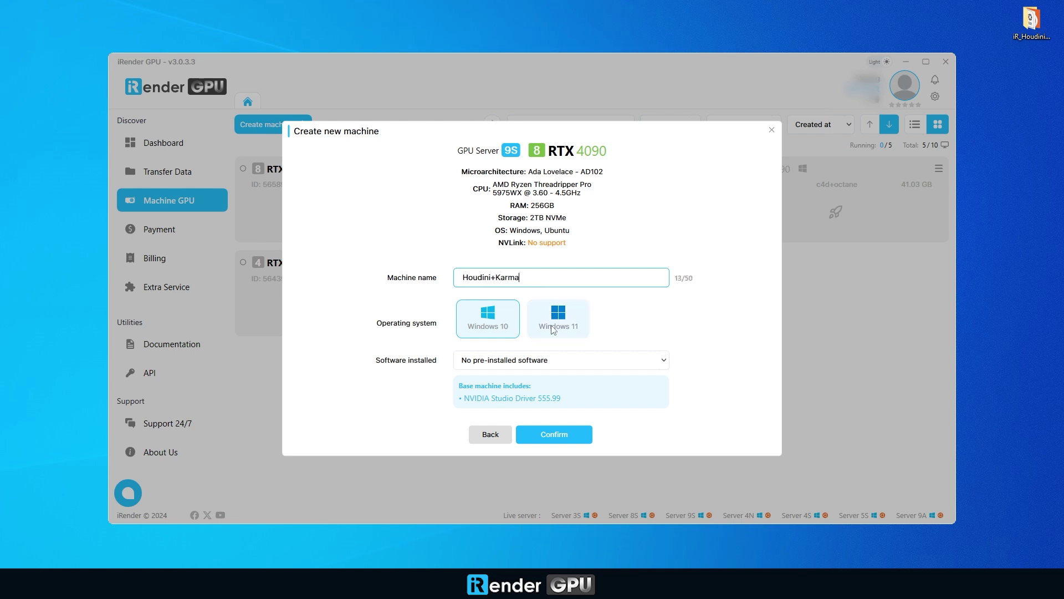
left_click(555, 435)
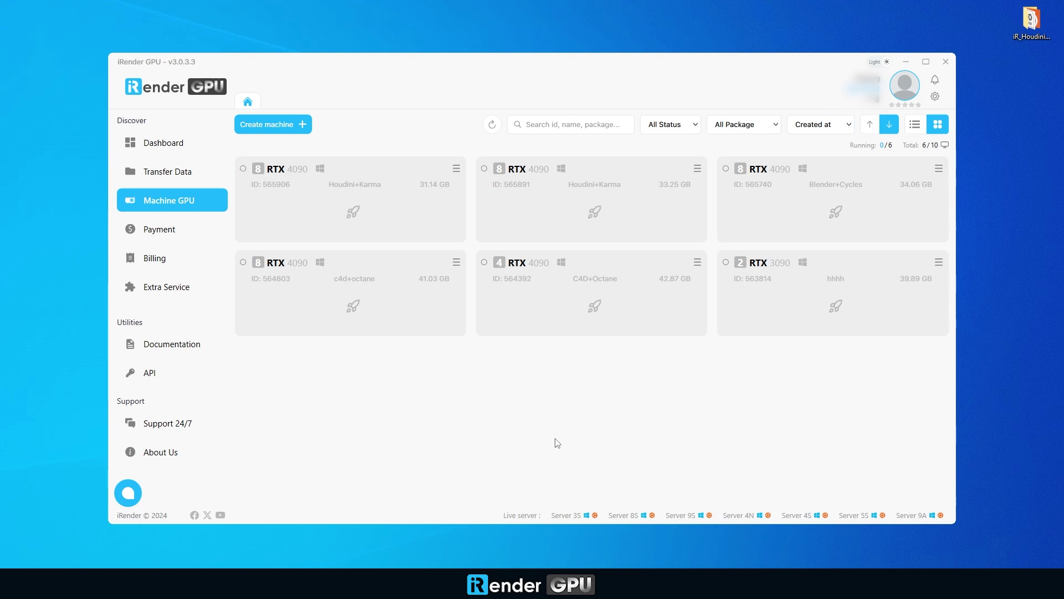
- Boot the Houdini+Karma machine (ID 565906) with Pay as you go pricing
left_click(354, 215)
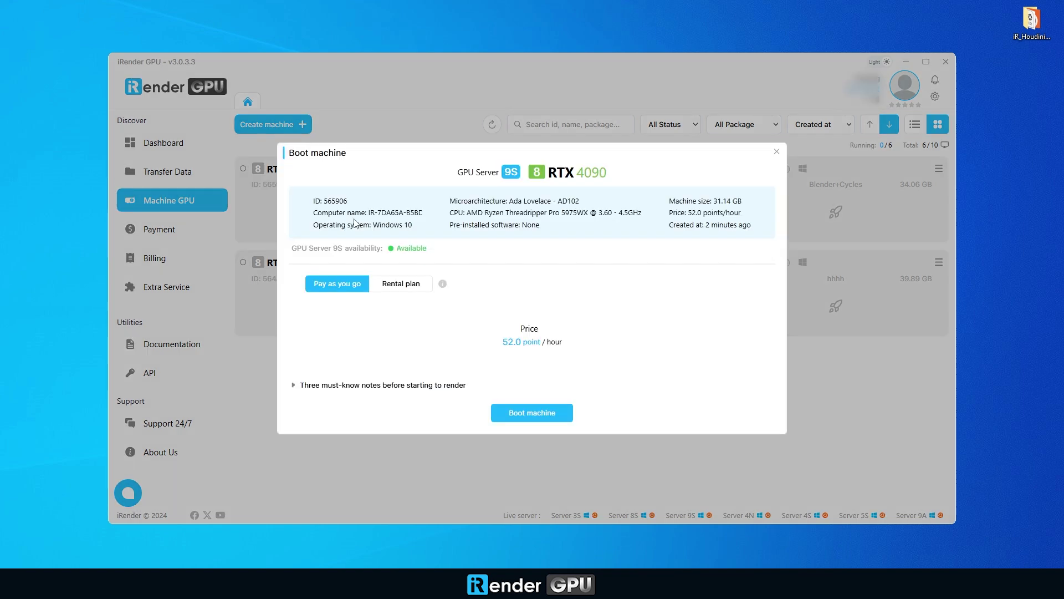
left_click(564, 414)
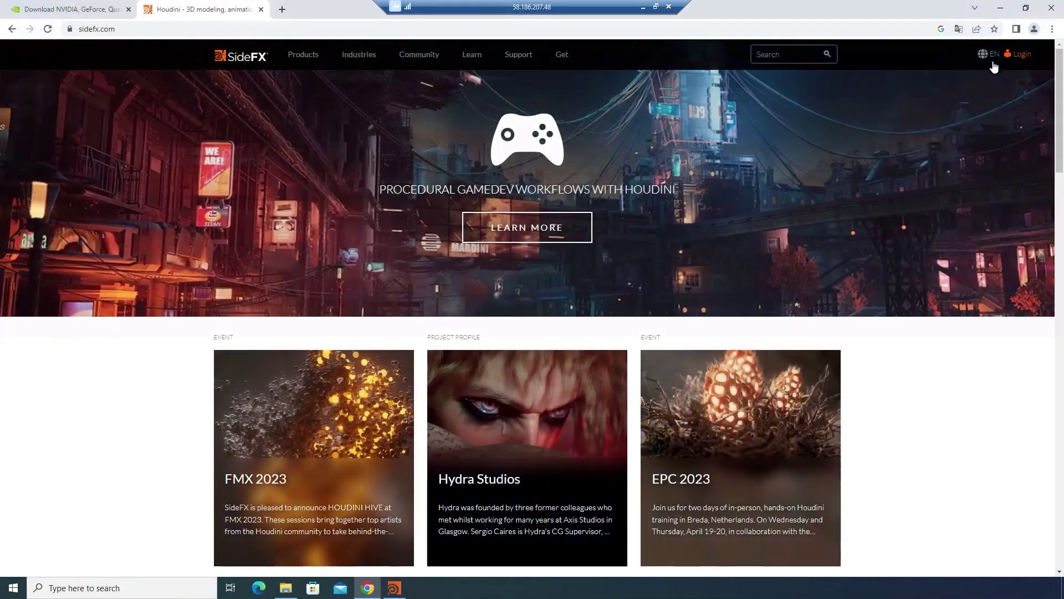
mouse_move(562, 54)
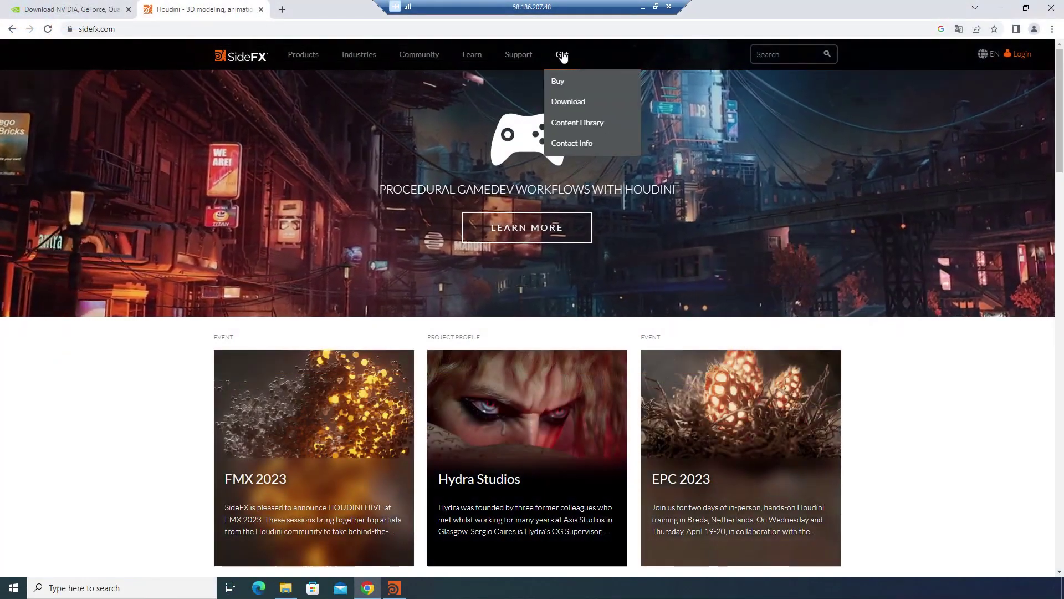
- In the Buy Houdini store, view Indie ($269 yearly) and then Artists license pricing
left_click(561, 88)
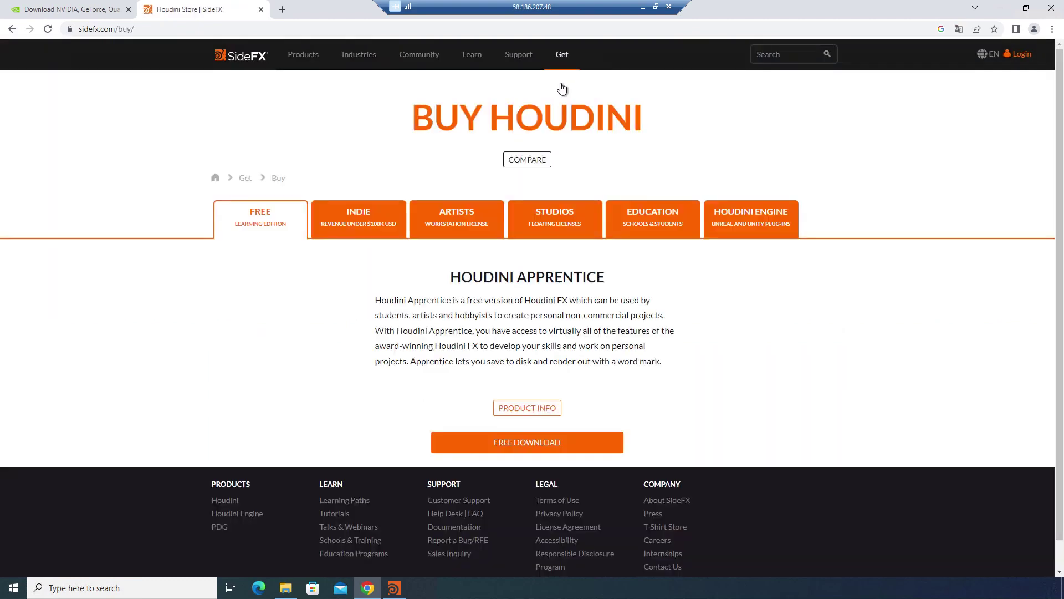
left_click(373, 221)
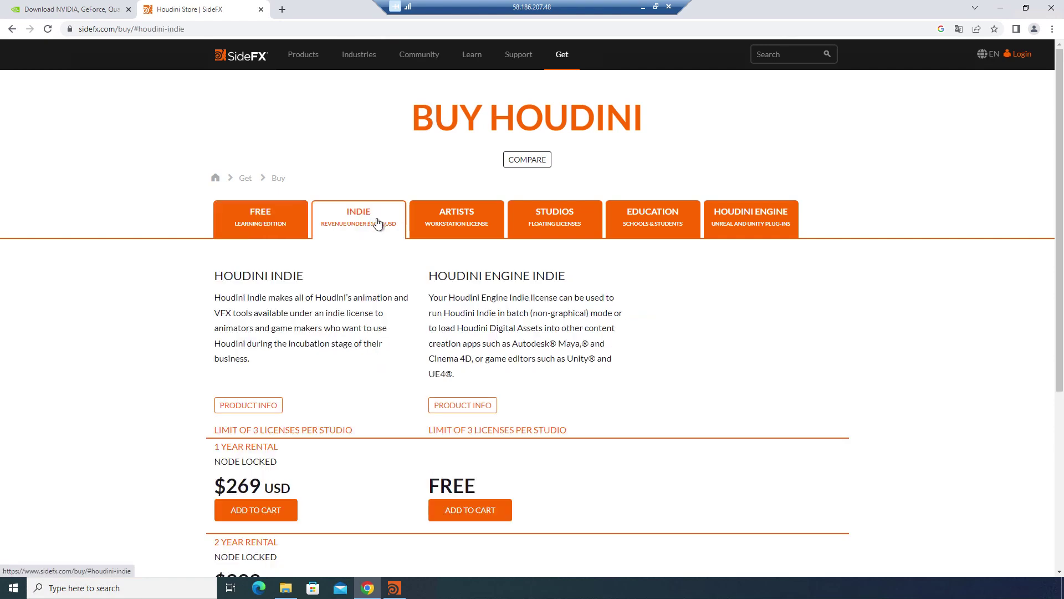
left_click(460, 239)
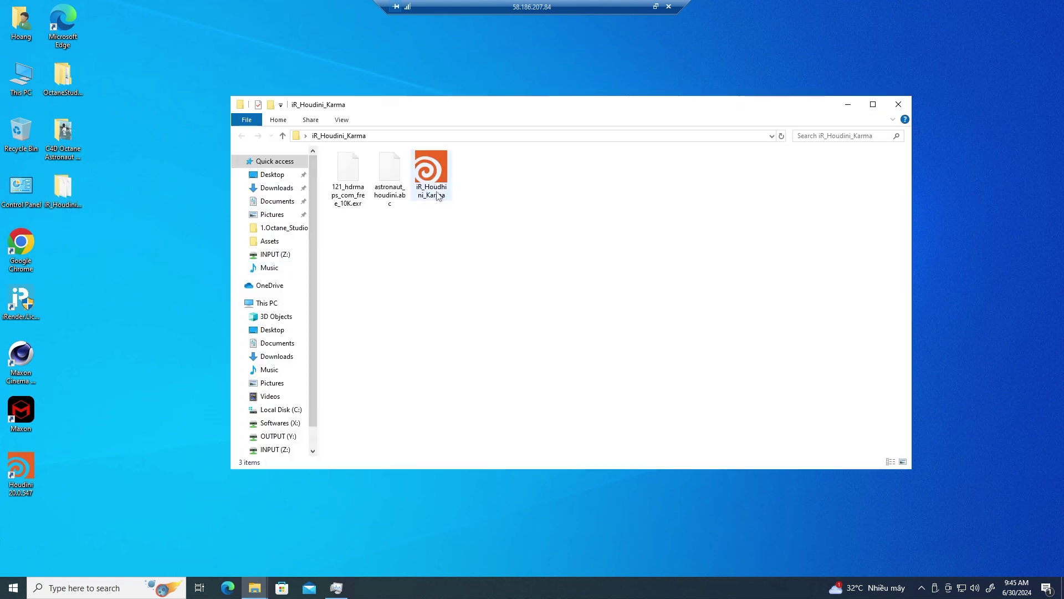
- Open iR_Houdini_Karma.hip from the project folder and minimize Explorer while Houdini loads
double_click(429, 180)
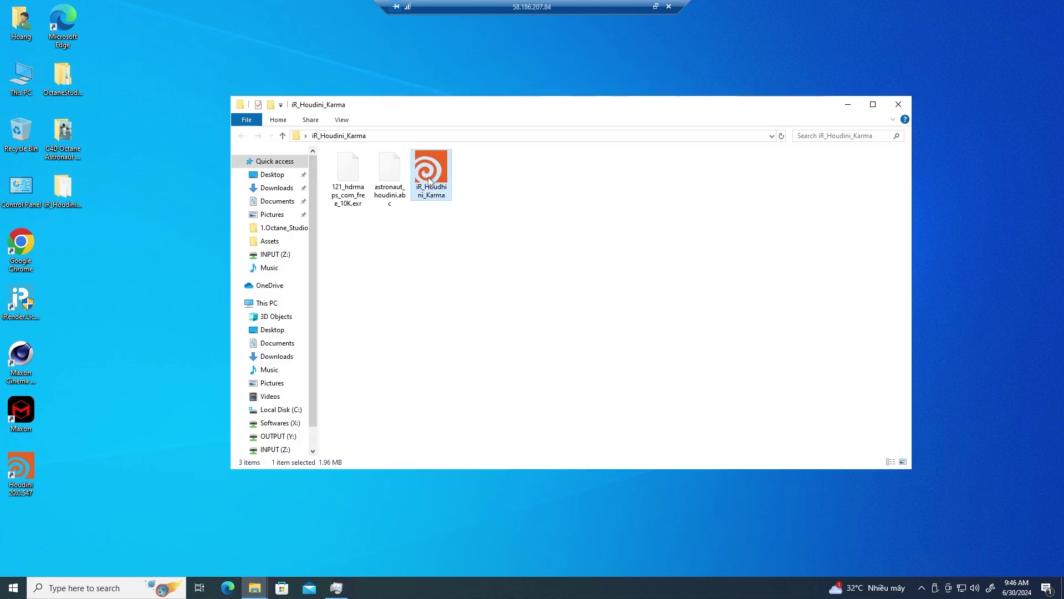
left_click(848, 104)
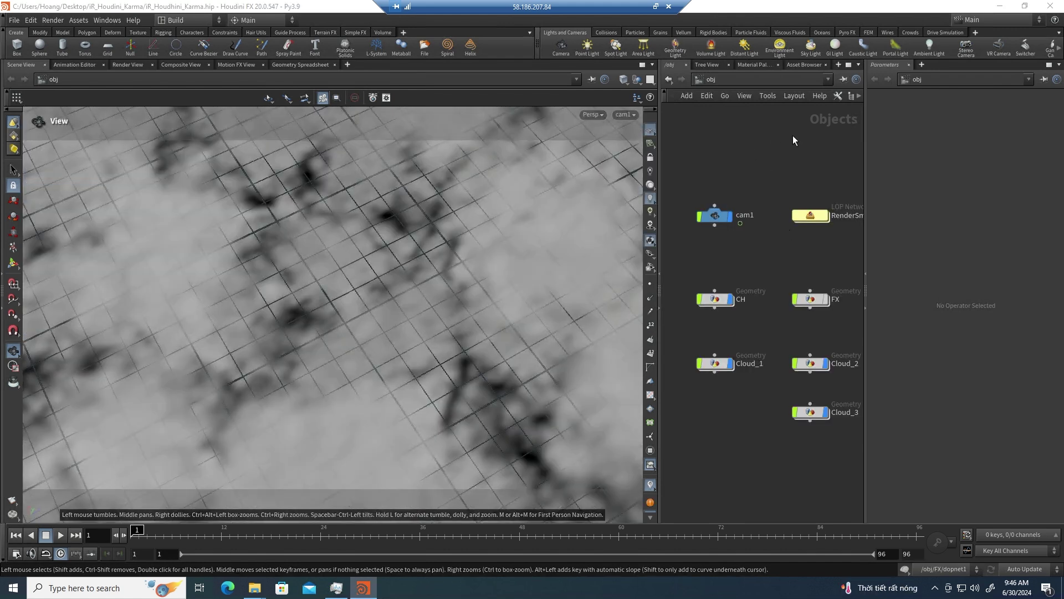
- Render frames 1–96 from usdrender_rop2 in the RenderSmoke network with Karma XPU
double_click(805, 218)
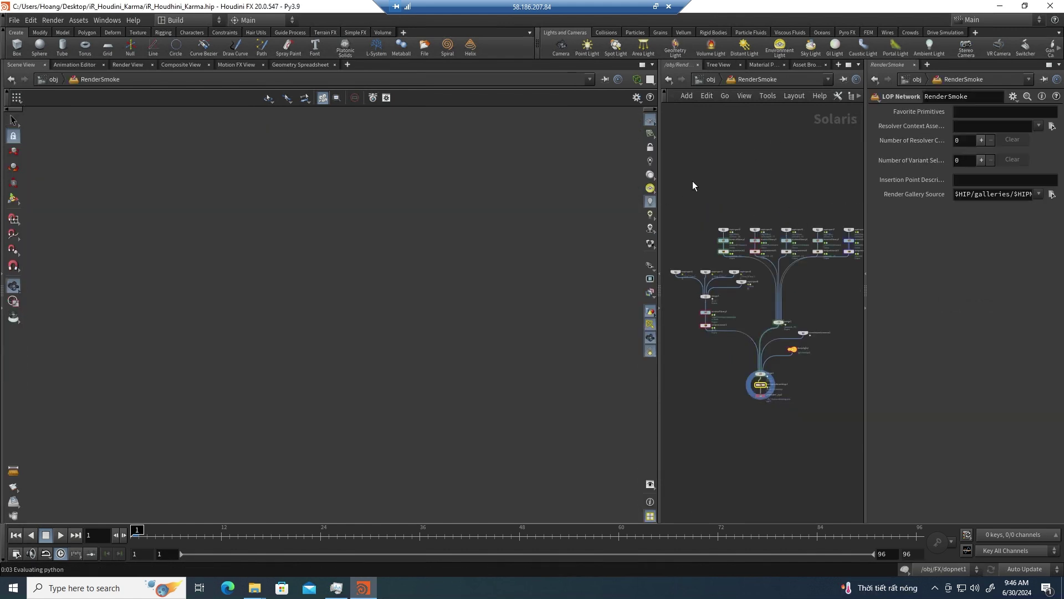
scroll(639, 410, "up", 5)
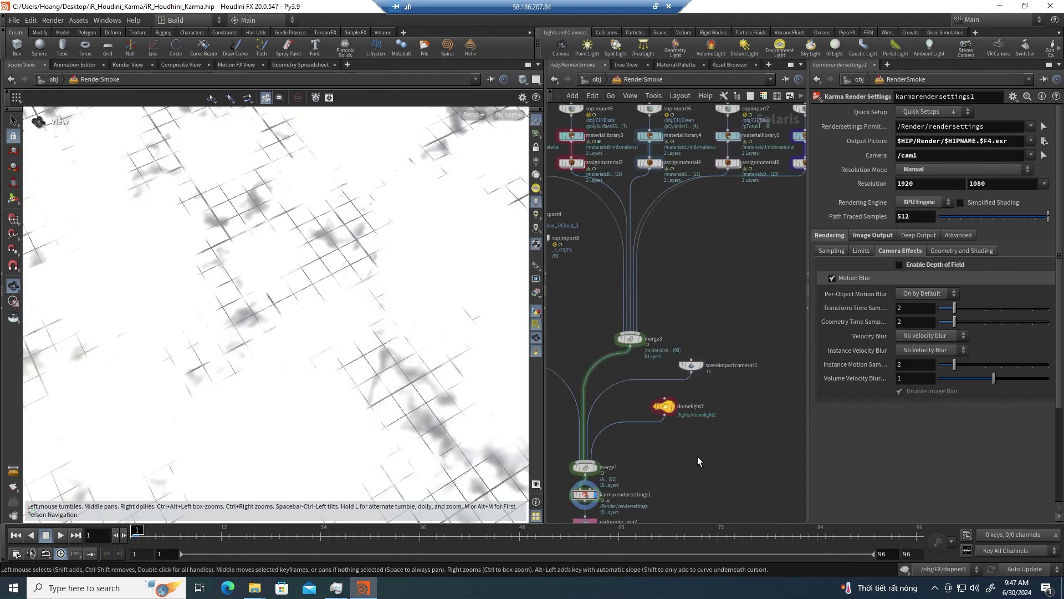
left_click(659, 421)
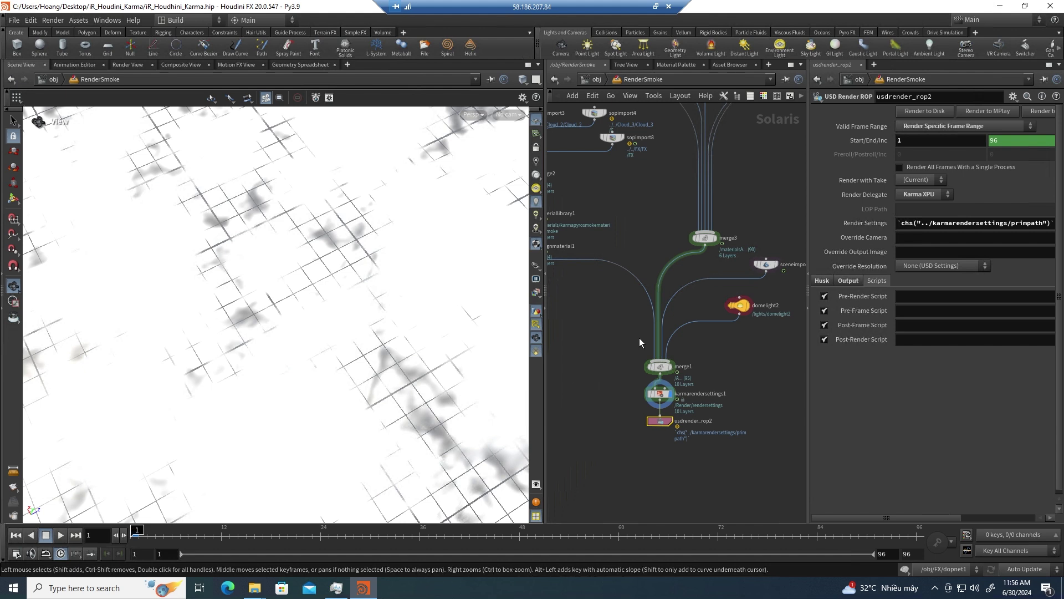
- Open the iR_Houdini_Karma folder and check the rendered frames in the Render folder
left_click(999, 6)
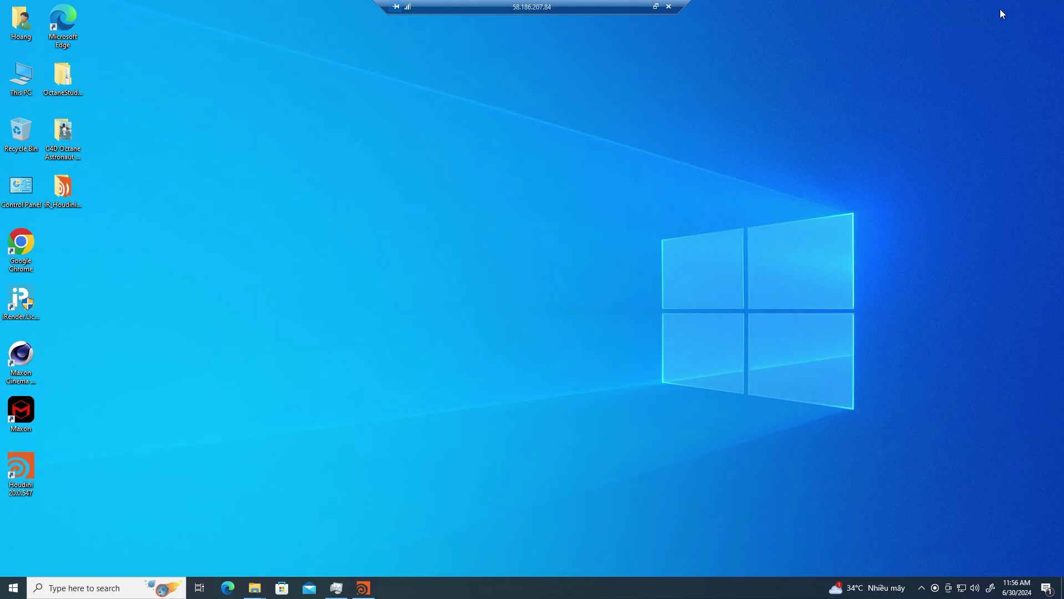
double_click(61, 190)
double_click(390, 169)
scroll(465, 278, "up", 1, "ctrl")
scroll(464, 277, "up", 2, "ctrl")
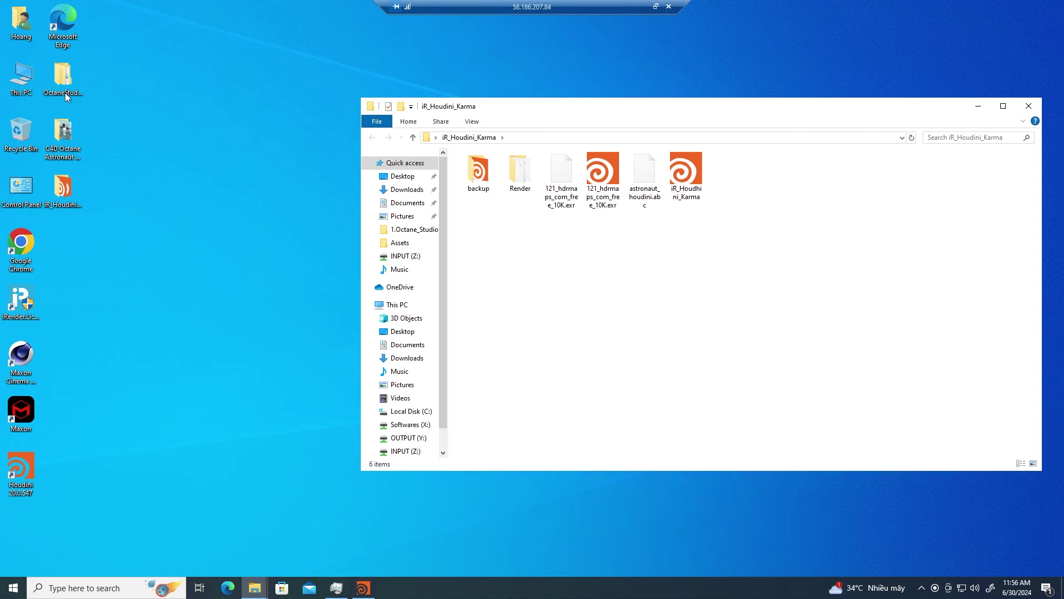
- Paste the Render folder into OUTPUT (Y:) from a second Explorer window, then close both windows
key("super+e")
mouse_move(466, 133)
left_mouse_down()
mouse_move(435, 189)
mouse_move(185, 212)
left_mouse_up()
double_click(386, 388)
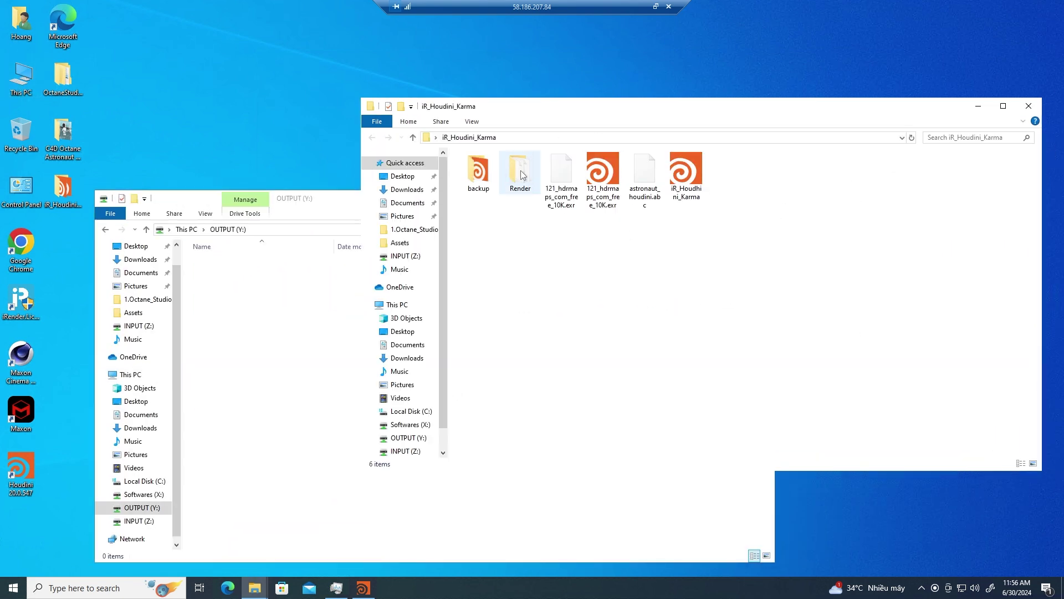
key("ctrl+v")
left_click(1028, 106)
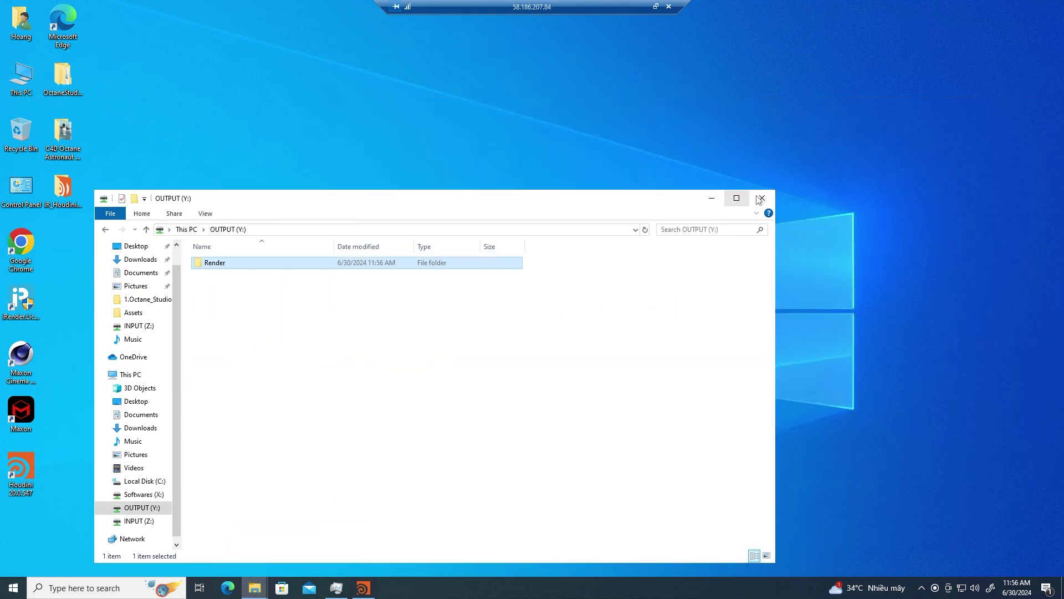
left_click(762, 198)
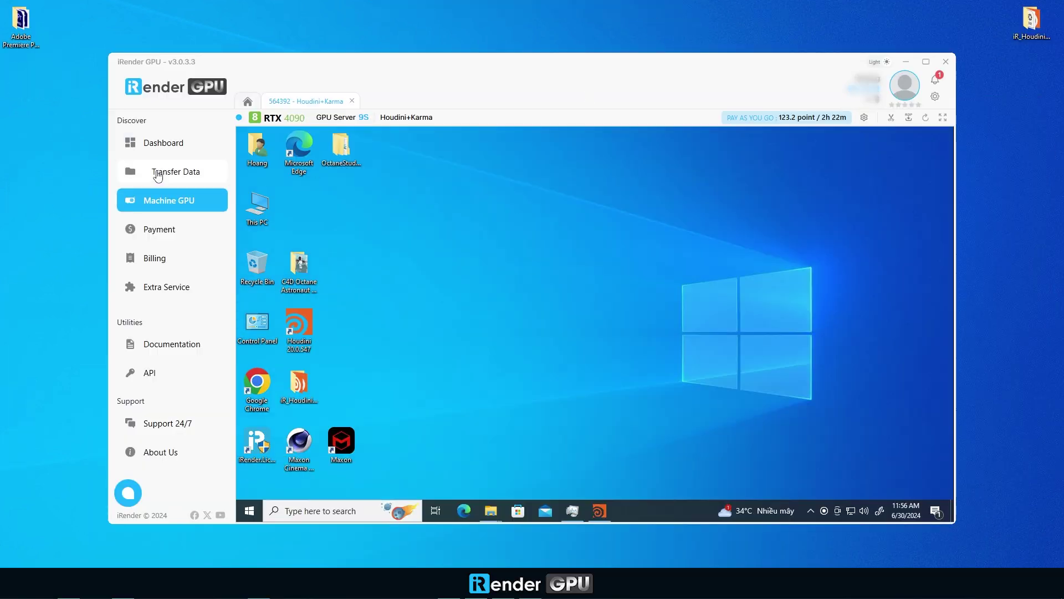
- Download the Render folder from OUTPUT (Y:) in Transfer Data, then return to Machine GPU
left_click(158, 172)
left_click(291, 220)
left_click(399, 210)
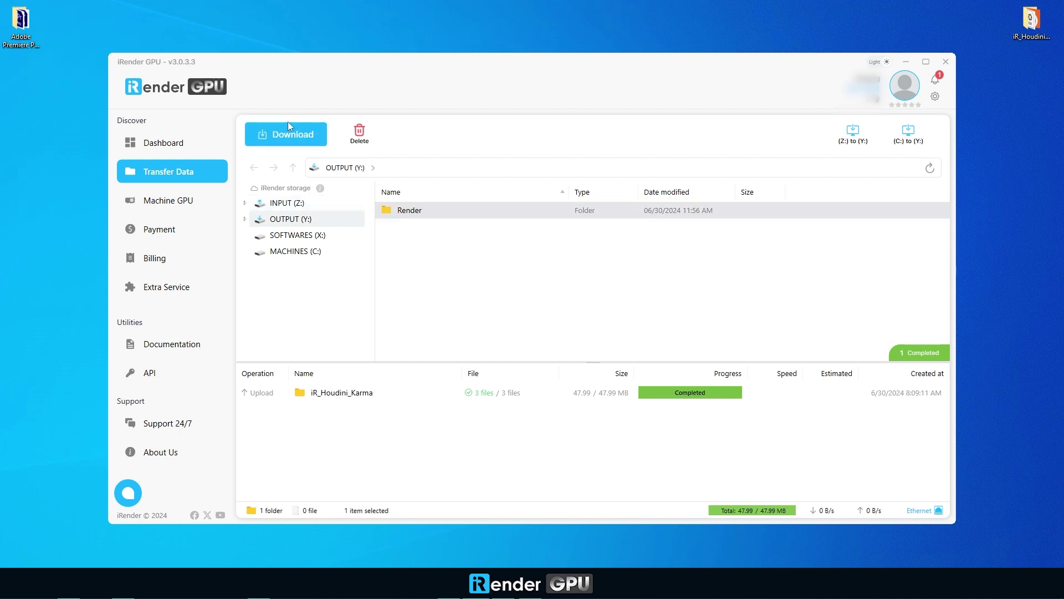
left_click(169, 200)
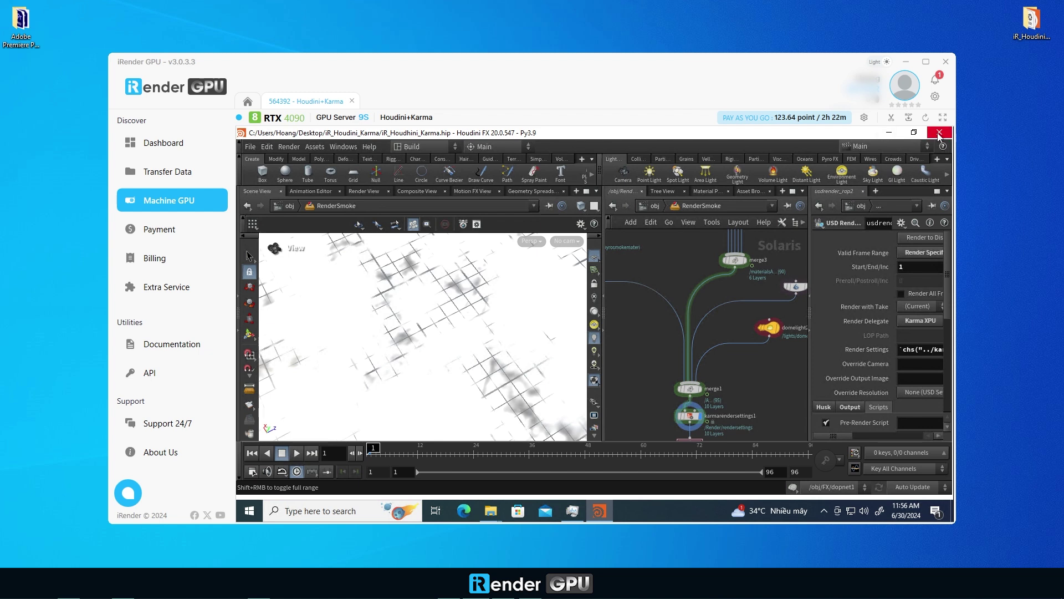
- Close Houdini and the session, shut down the Houdini+Karma machine, and submit the rating
left_click(939, 134)
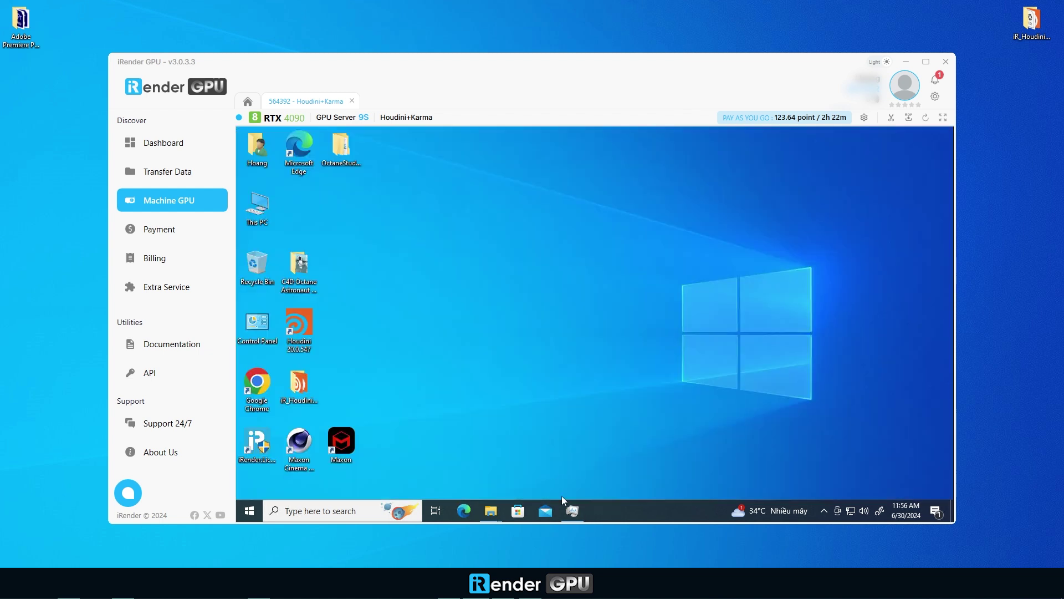
left_click(352, 101)
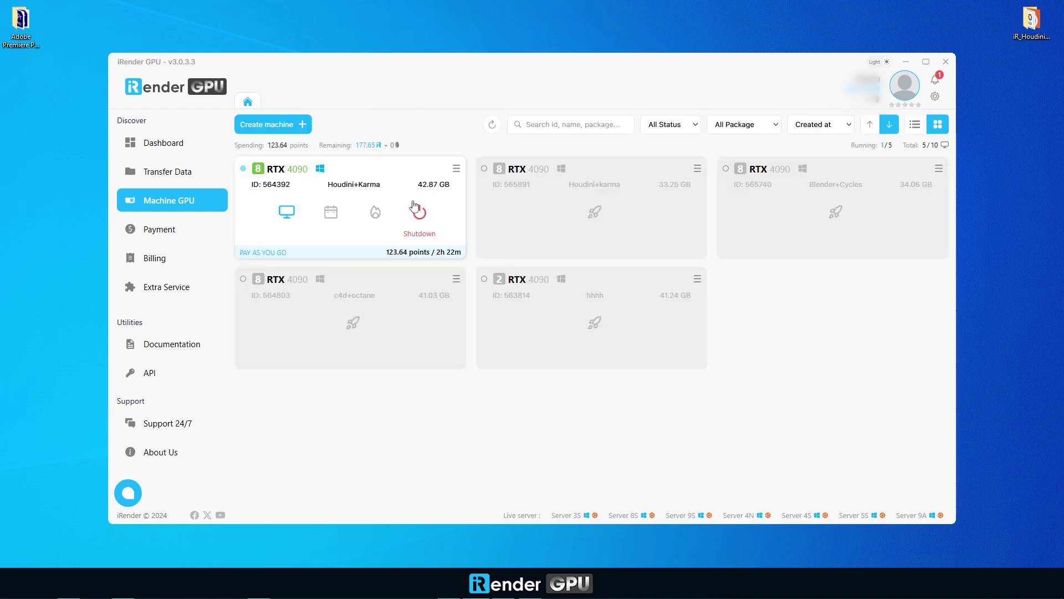
left_click(427, 220)
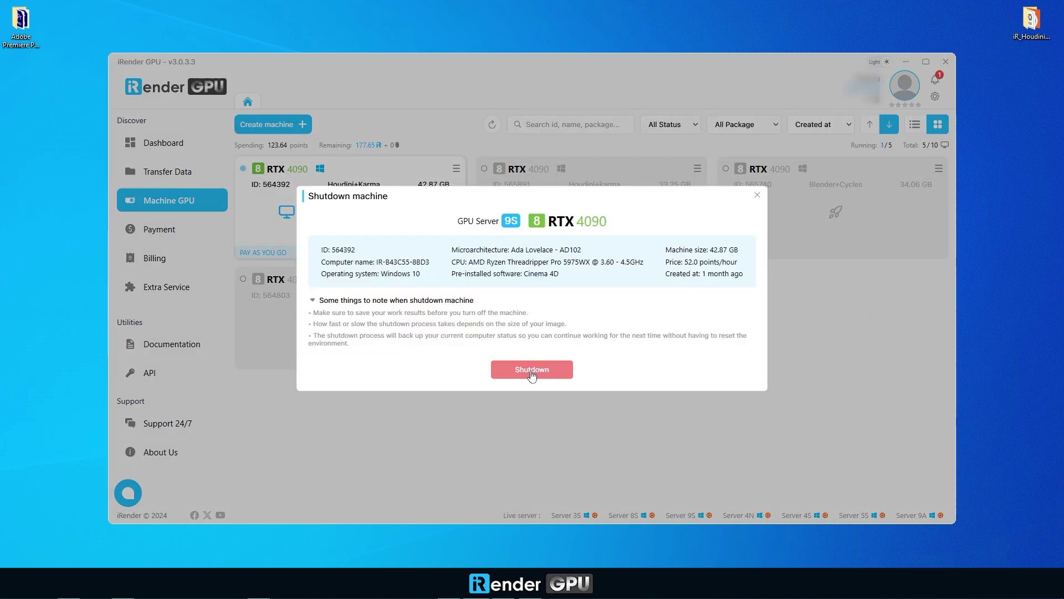
left_click(527, 360)
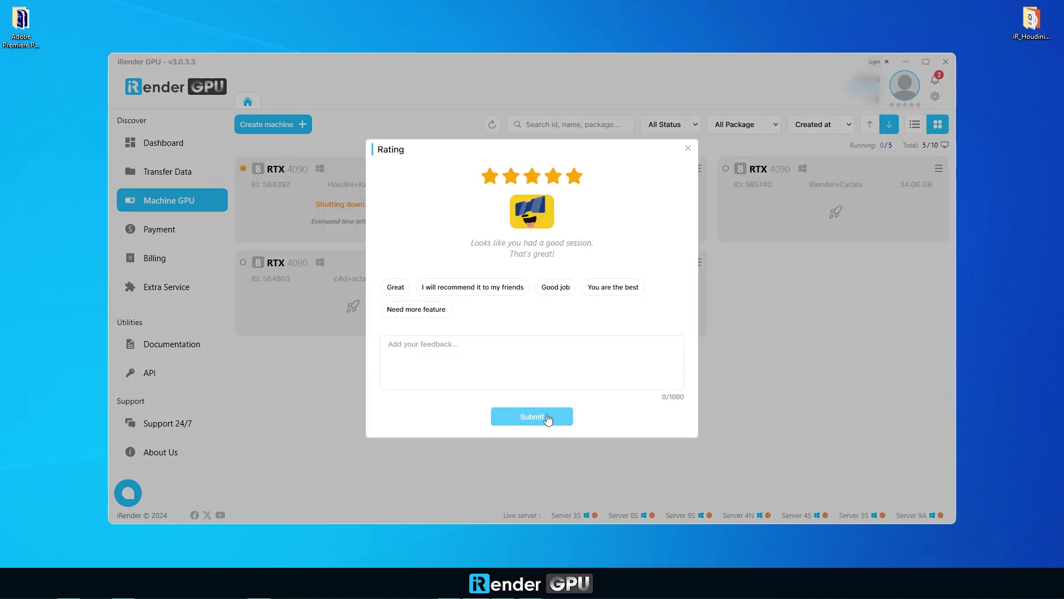
left_click(545, 418)
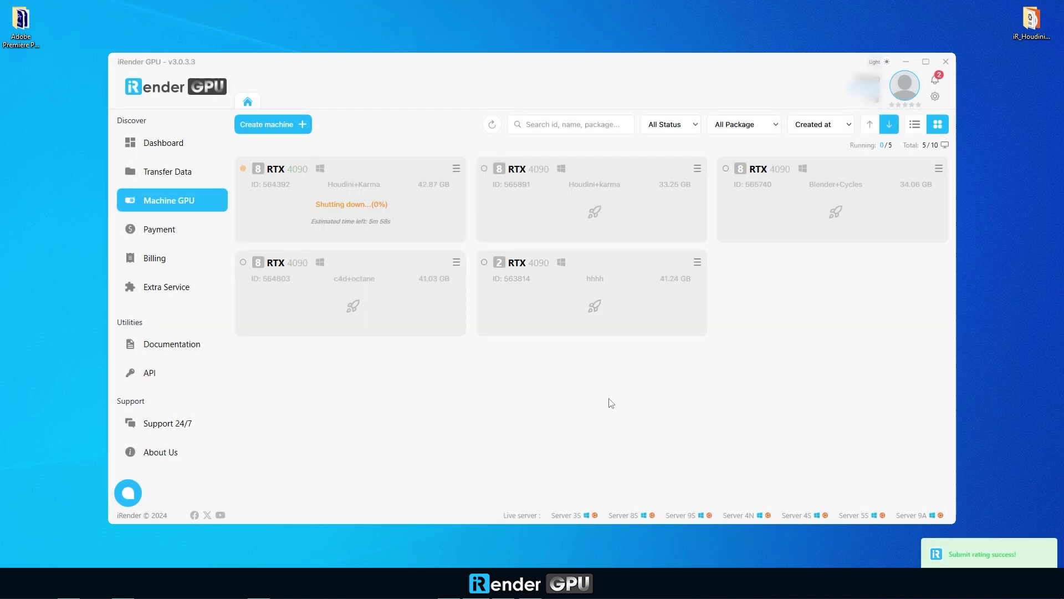